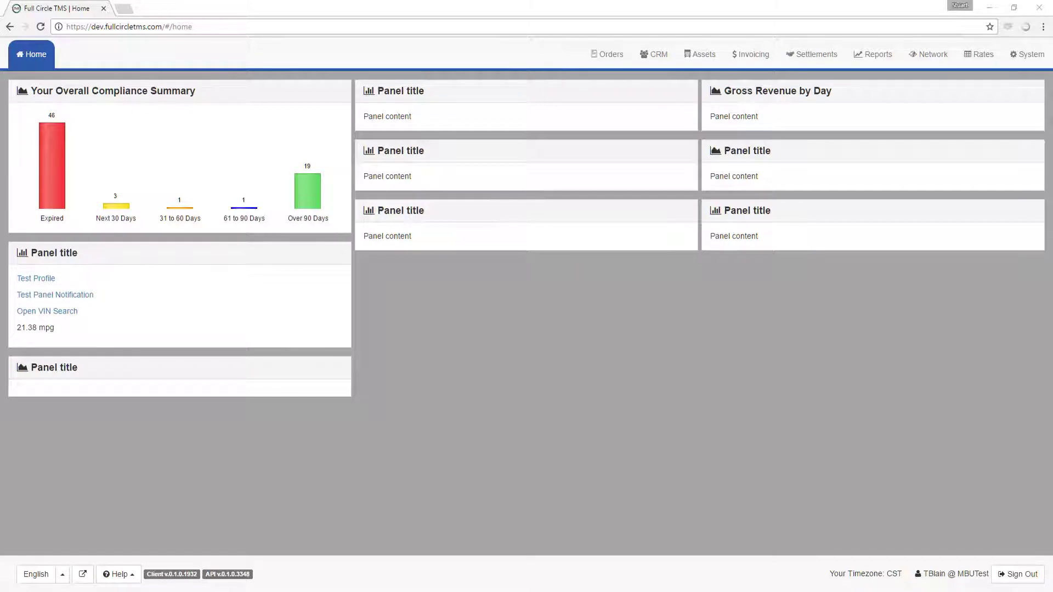
Filter customers by 'g' and open the GM Desert proving Grounds profile
{"action": "type", "text": "g"}
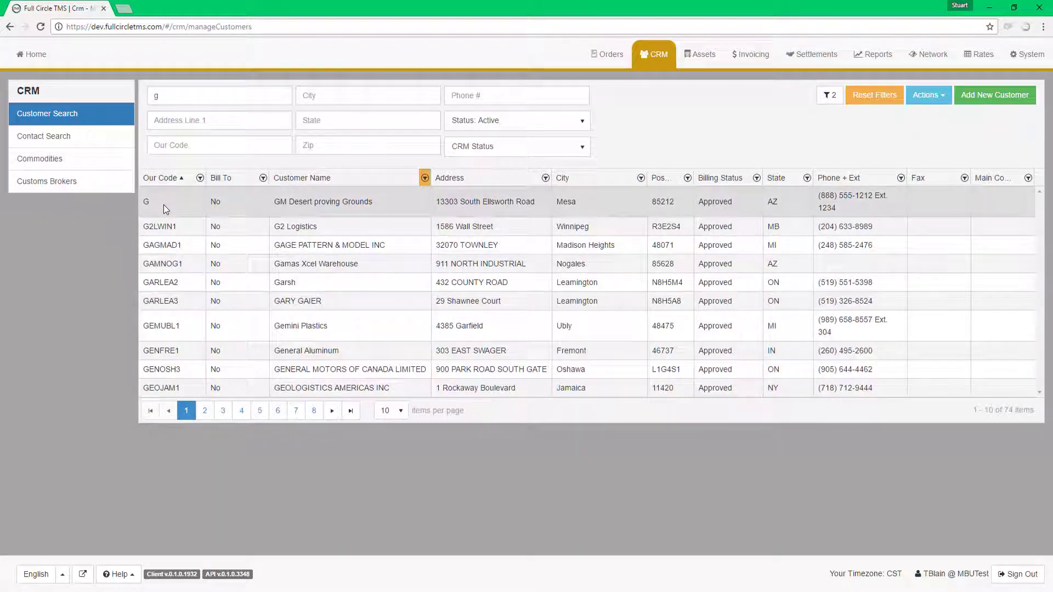
{"action": "left_click", "coordinate": [163, 205]}
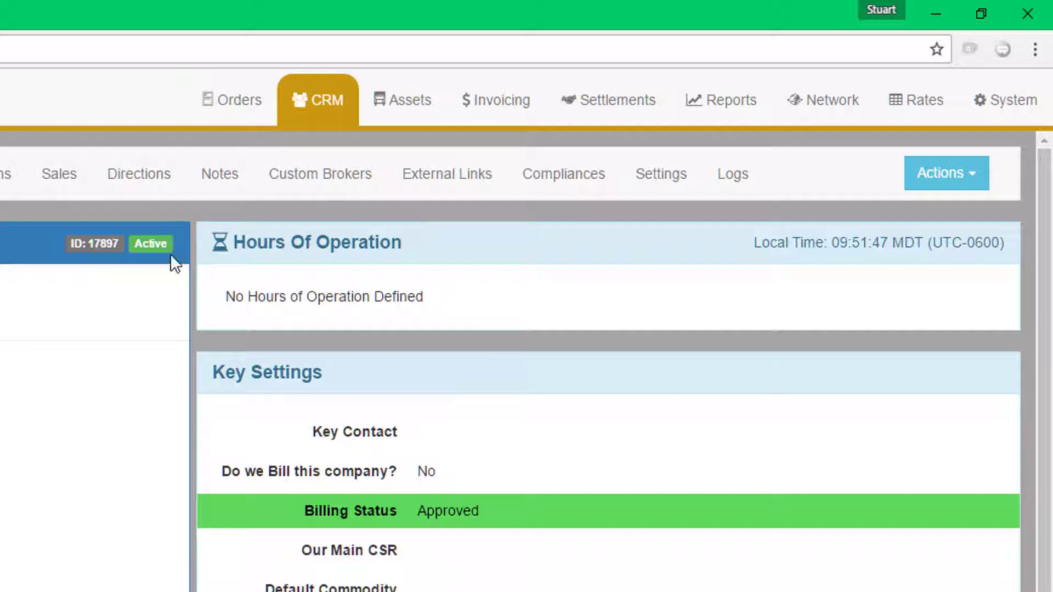
Apply the Weekdays 8AM - 5PM preset to the customer's hours of operation and save
{"action": "left_click", "coordinate": [315, 308]}
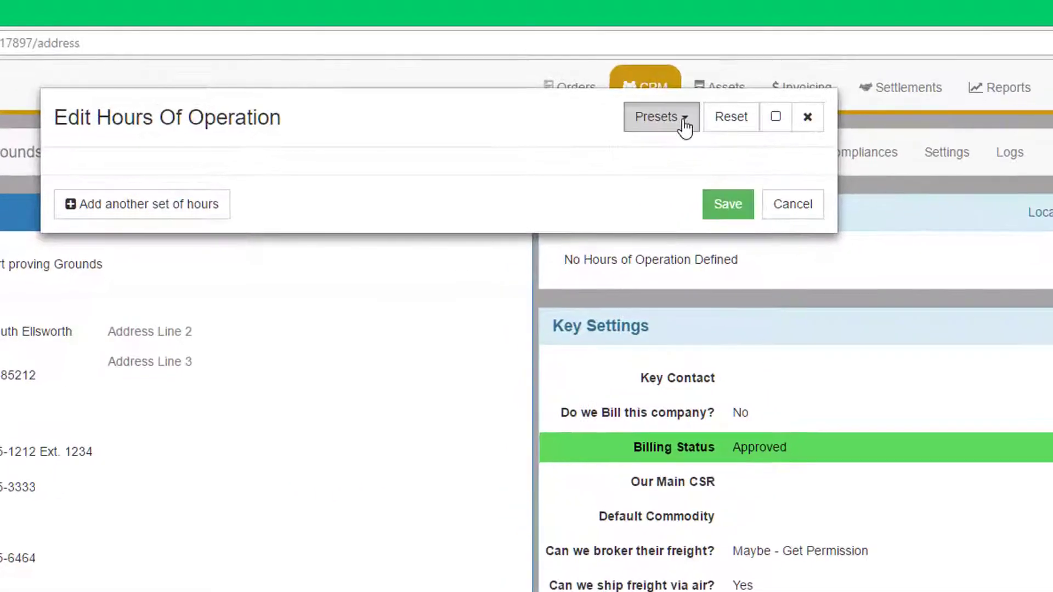
{"action": "left_click", "coordinate": [513, 109]}
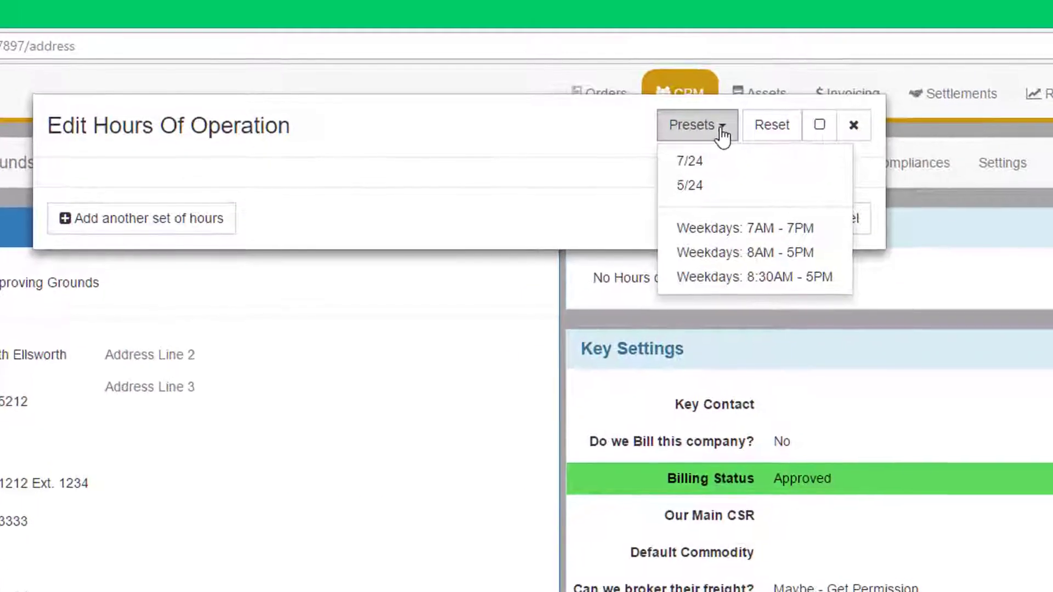
{"action": "left_click", "coordinate": [726, 258]}
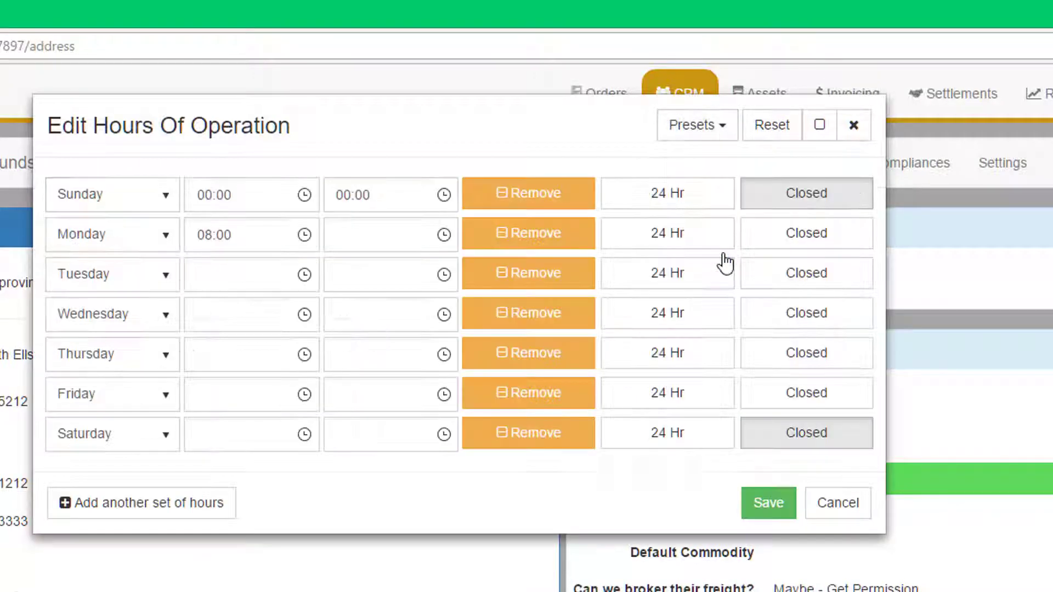
{"action": "left_click", "coordinate": [767, 510]}
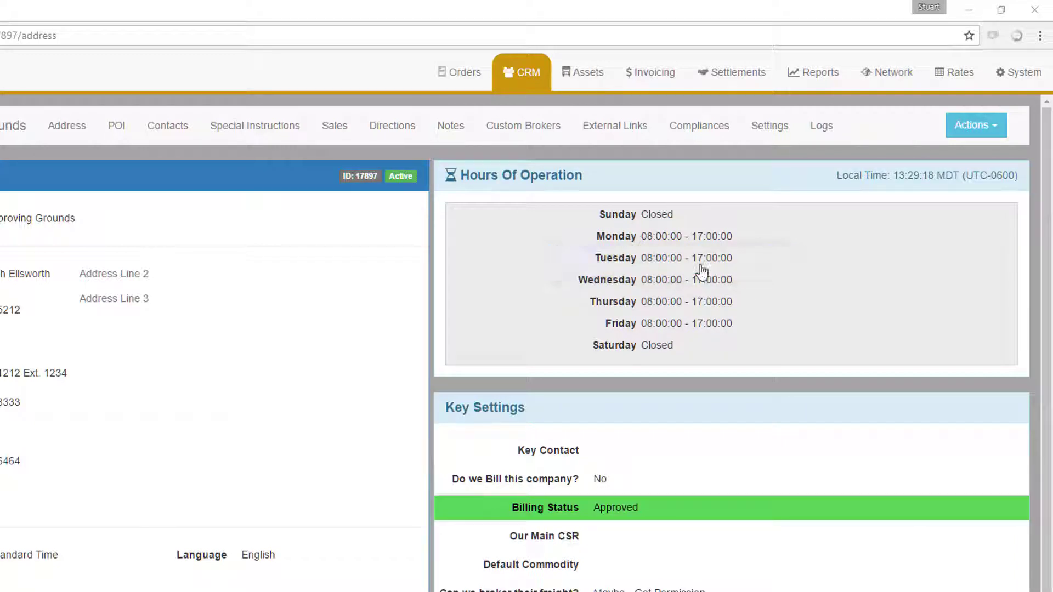
Change Tuesday's closing time to 15:00 and save the hours
{"action": "left_click", "coordinate": [701, 269]}
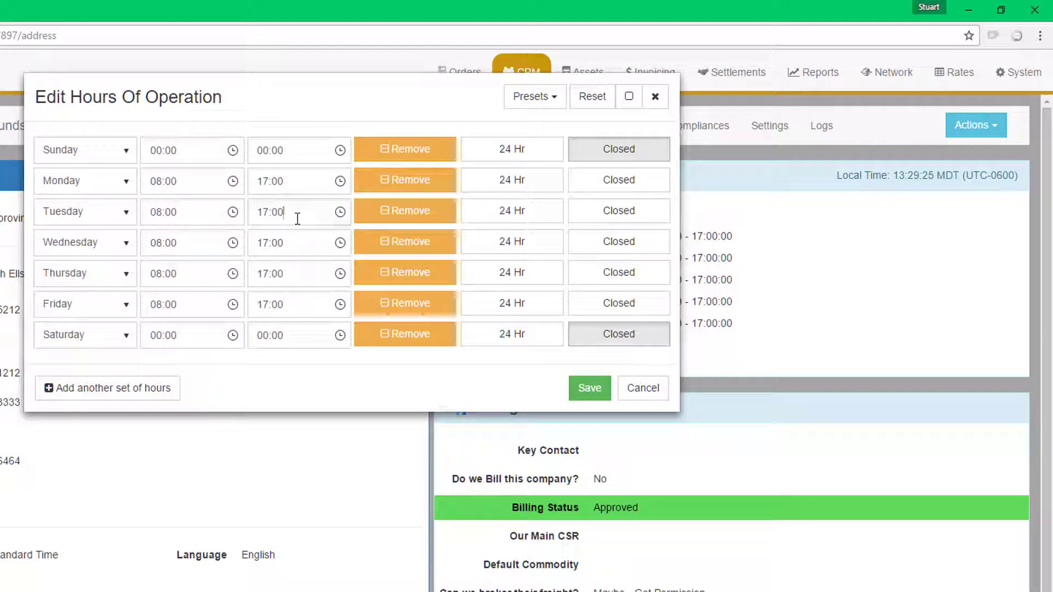
{"action": "left_click", "coordinate": [340, 212]}
{"action": "left_click", "coordinate": [305, 292]}
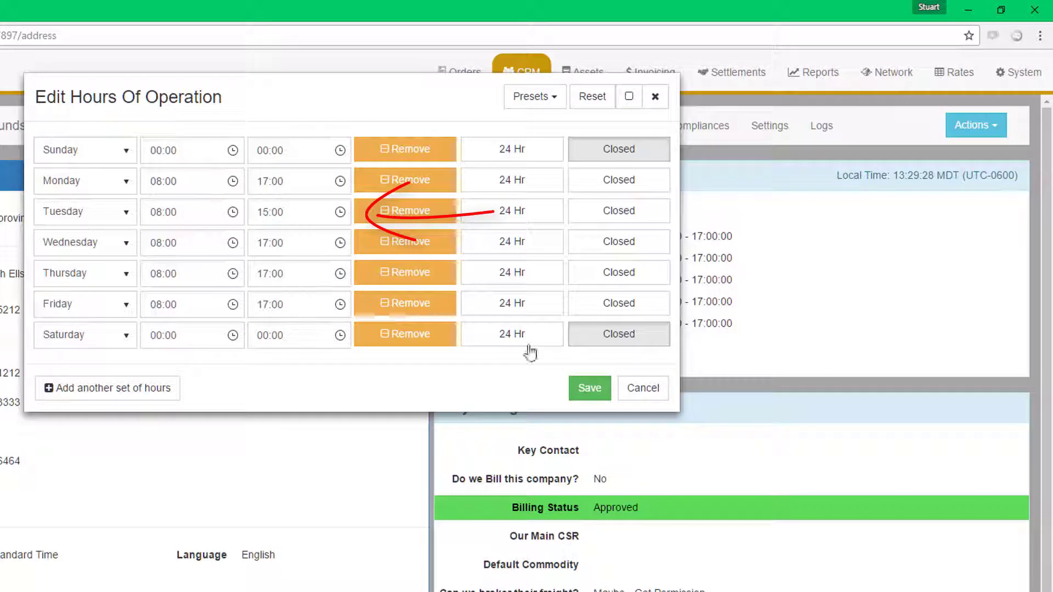
{"action": "left_click", "coordinate": [589, 388]}
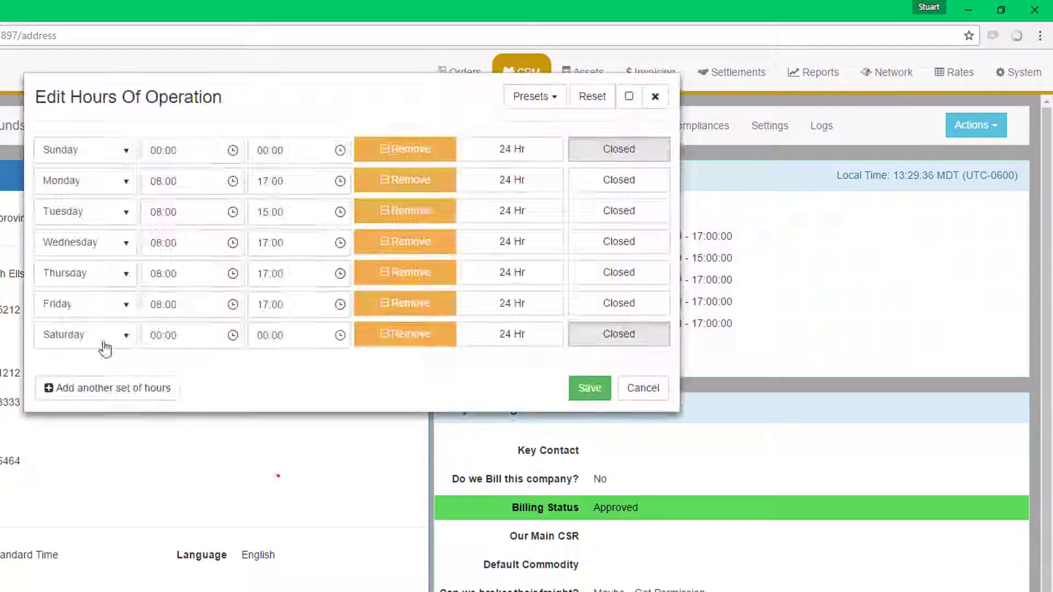
Add a second Tuesday shift from 17:00 to 19:00 and save
{"action": "left_click", "coordinate": [104, 389]}
{"action": "left_click", "coordinate": [84, 365]}
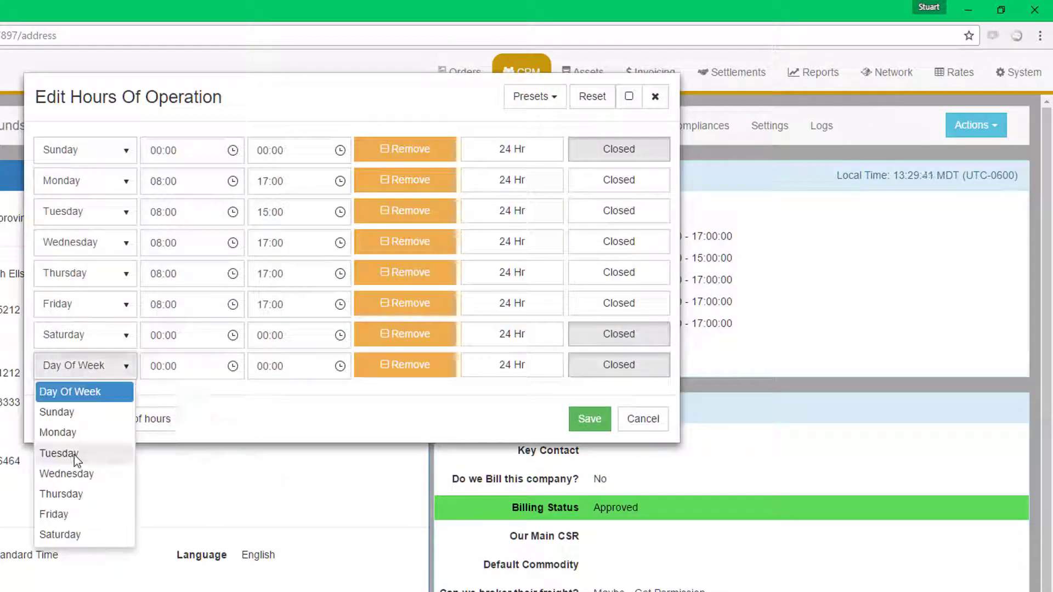
{"action": "left_click", "coordinate": [77, 453]}
{"action": "left_click", "coordinate": [232, 366]}
{"action": "scroll", "coordinate": [236, 449], "scroll_direction": "down", "scroll_amount": 8}
{"action": "left_click", "coordinate": [207, 500]}
{"action": "left_click", "coordinate": [340, 366]}
{"action": "scroll", "coordinate": [343, 491], "scroll_direction": "down", "scroll_amount": 10}
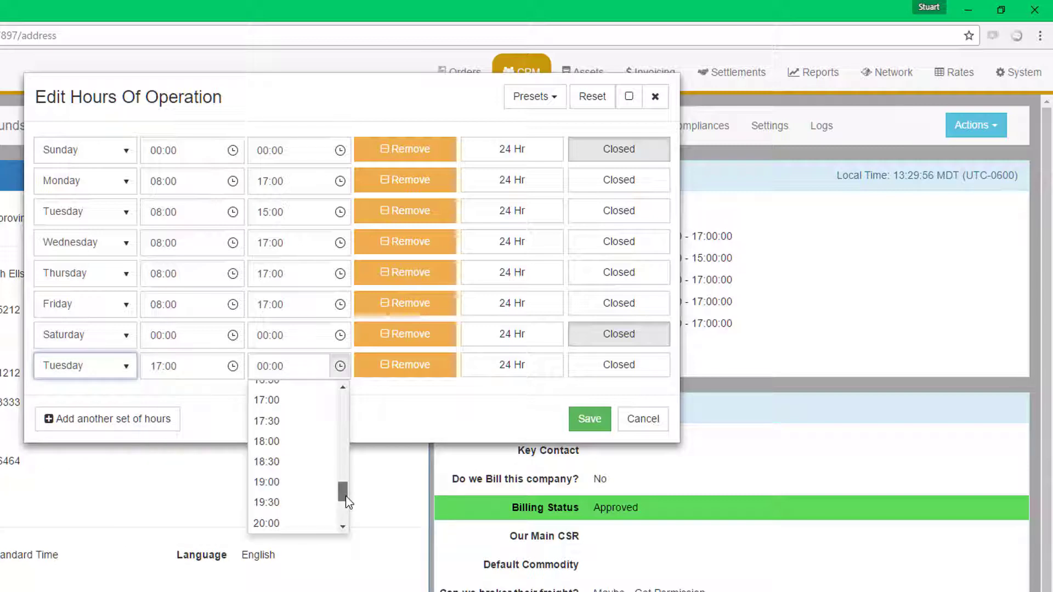
{"action": "left_click", "coordinate": [314, 483]}
{"action": "left_click", "coordinate": [589, 418]}
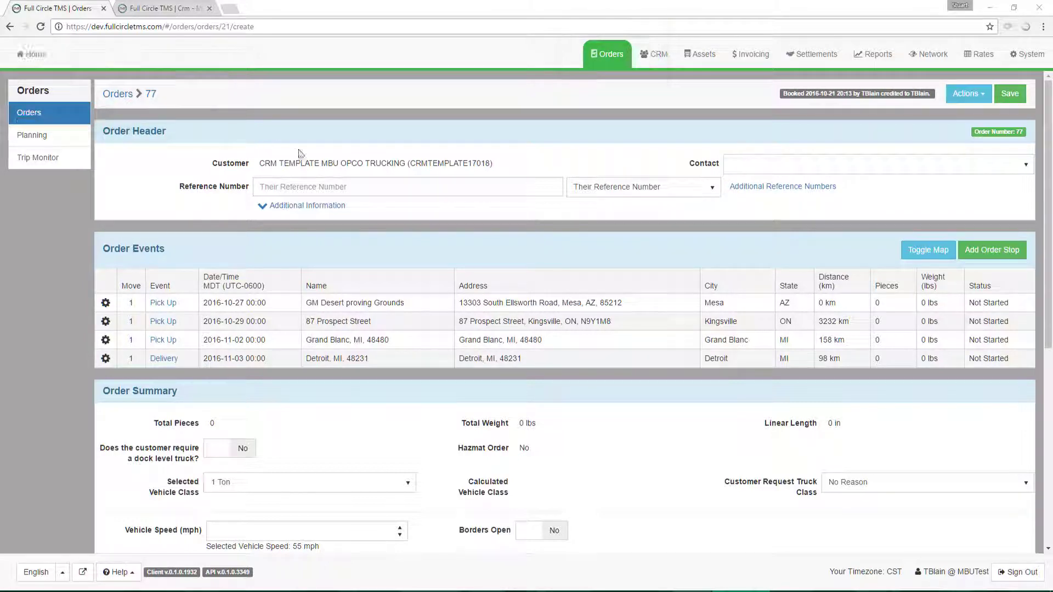
Check the customer's hours card on order 77, then open the GM Desert proving Grounds pickup profile
{"action": "mouse_move", "coordinate": [323, 161]}
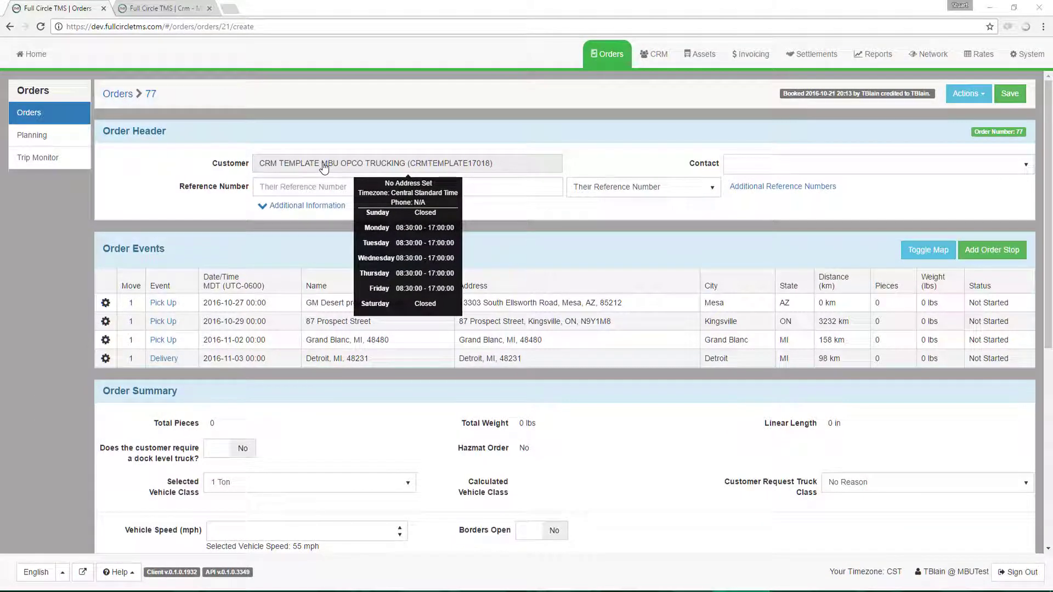
{"action": "left_click", "coordinate": [165, 306]}
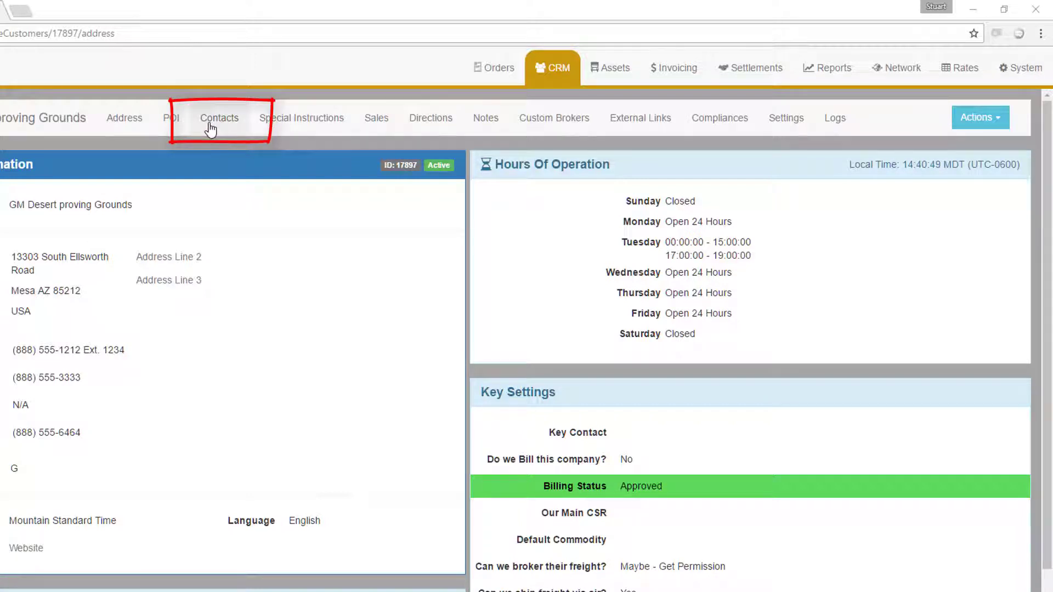
Show the customer's contacts list and view one contact's profile page
{"action": "left_click", "coordinate": [212, 122]}
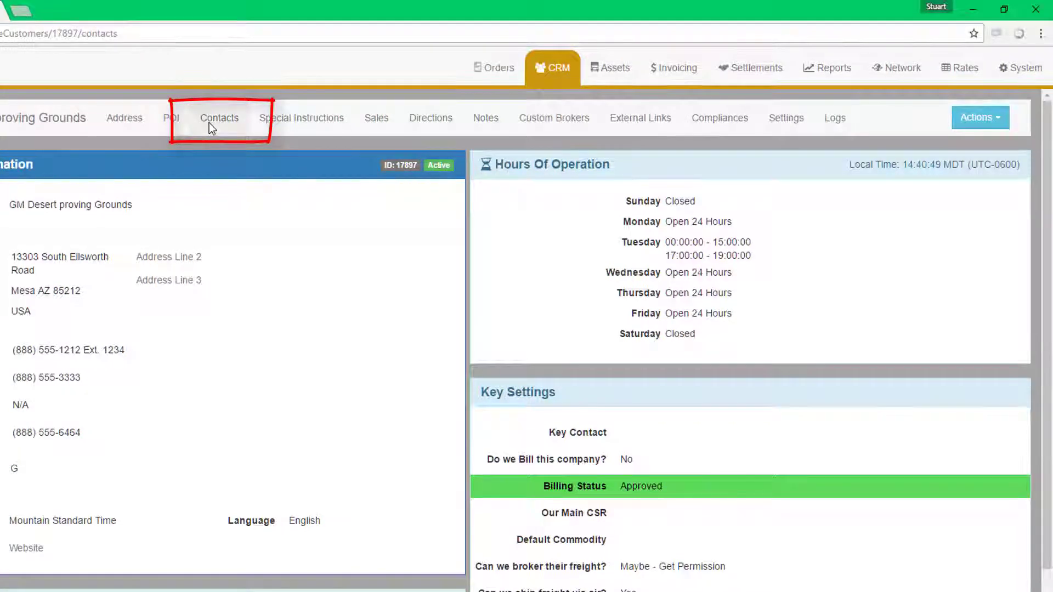
{"action": "left_click", "coordinate": [81, 335]}
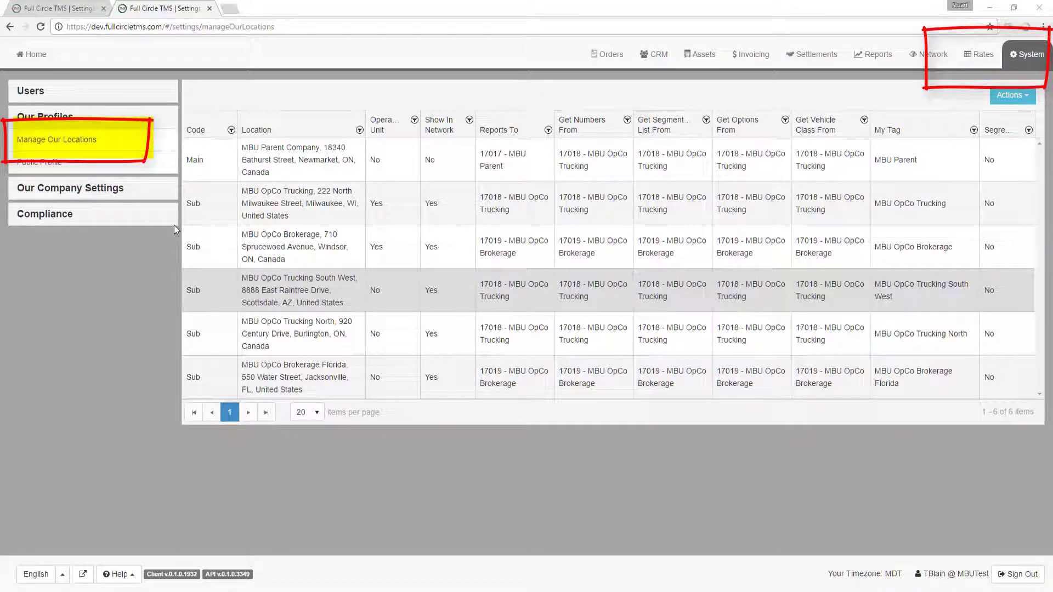
View the MBU OpCo Trucking South West location, then switch to the company's public profile
{"action": "double_click", "coordinate": [193, 291]}
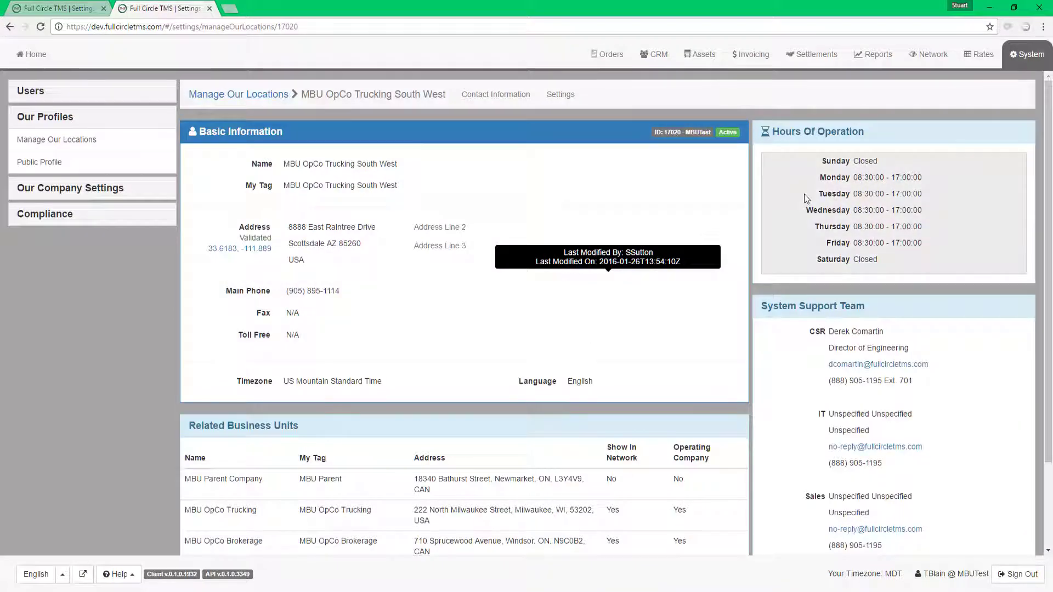
{"action": "left_click", "coordinate": [75, 9]}
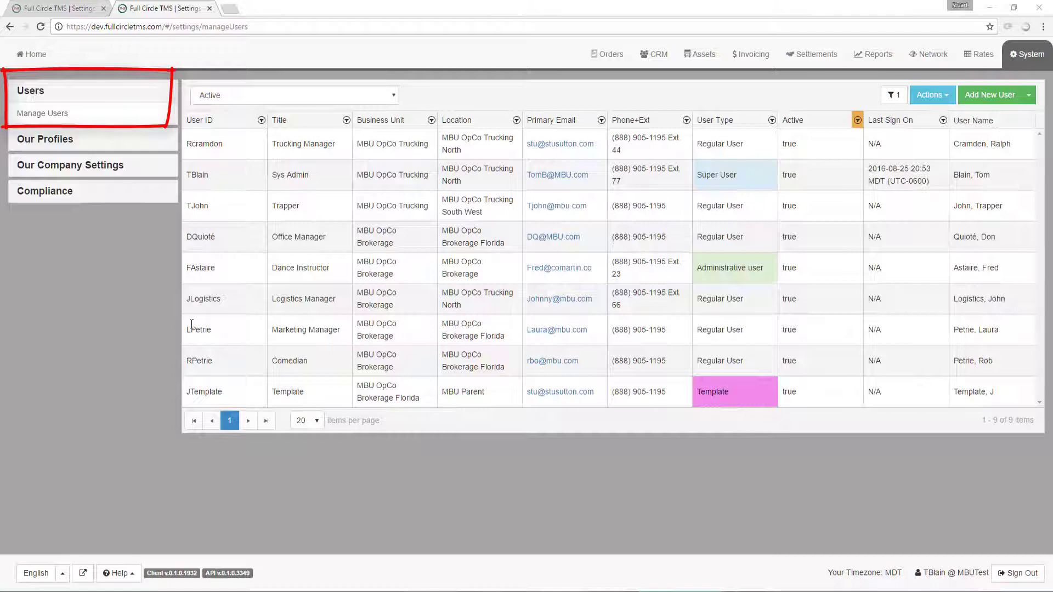
View a user's profile hours, then return to the public profile's Key Contacts
{"action": "double_click", "coordinate": [212, 238]}
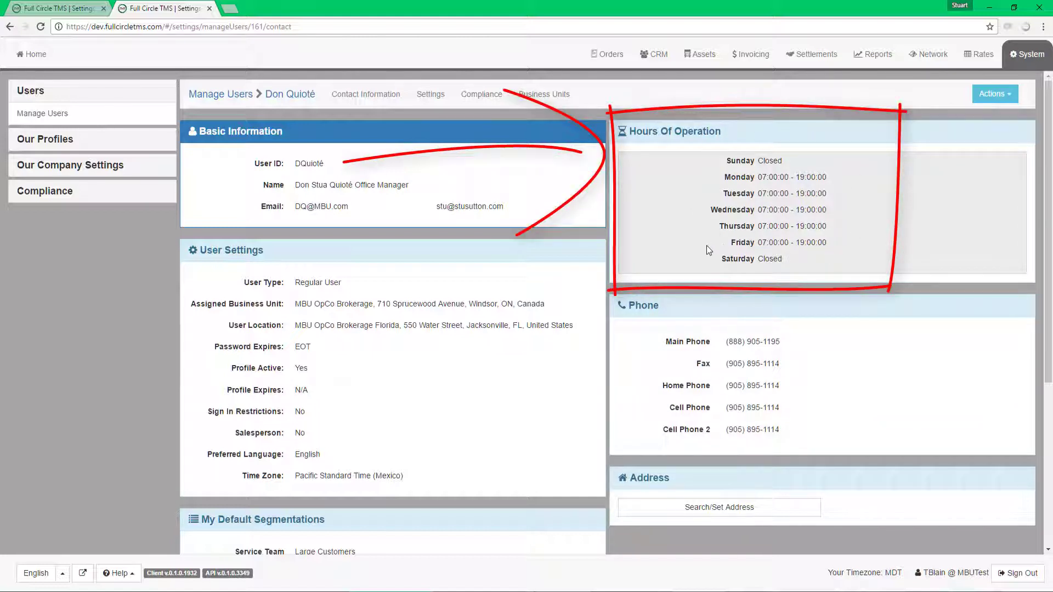
{"action": "left_click", "coordinate": [76, 9]}
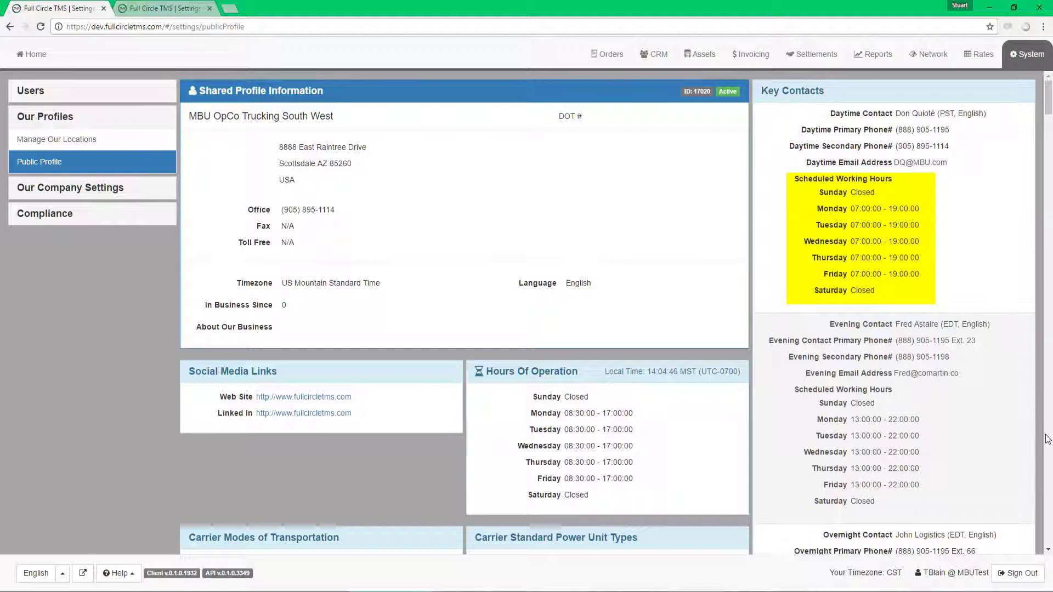
Scroll through the public profile's key contacts to review their working hours
{"action": "scroll", "coordinate": [965, 433], "scroll_direction": "down", "scroll_amount": 8}
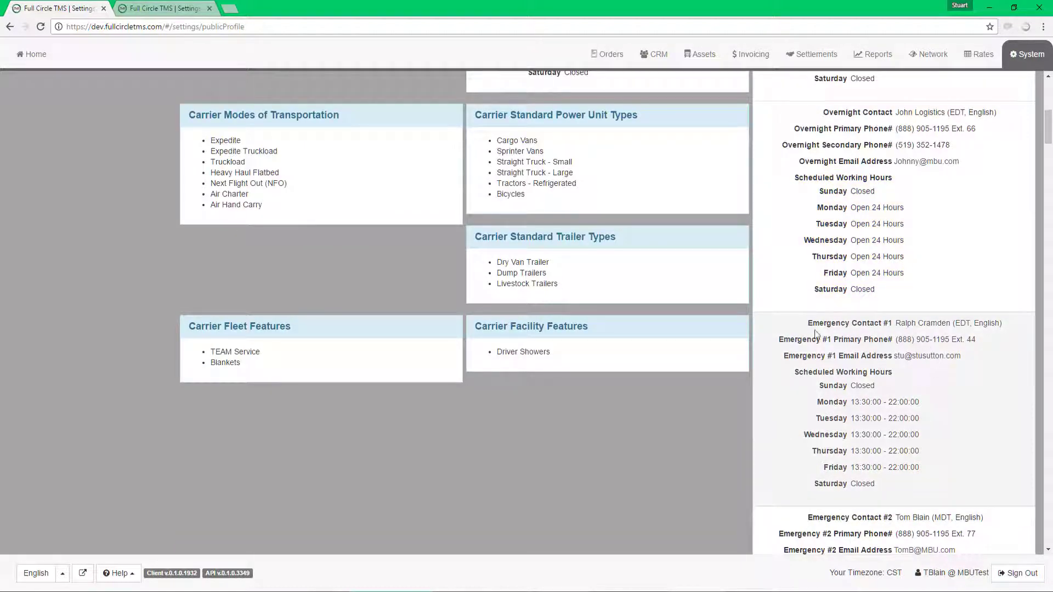
{"action": "scroll", "coordinate": [911, 470], "scroll_direction": "down", "scroll_amount": 2}
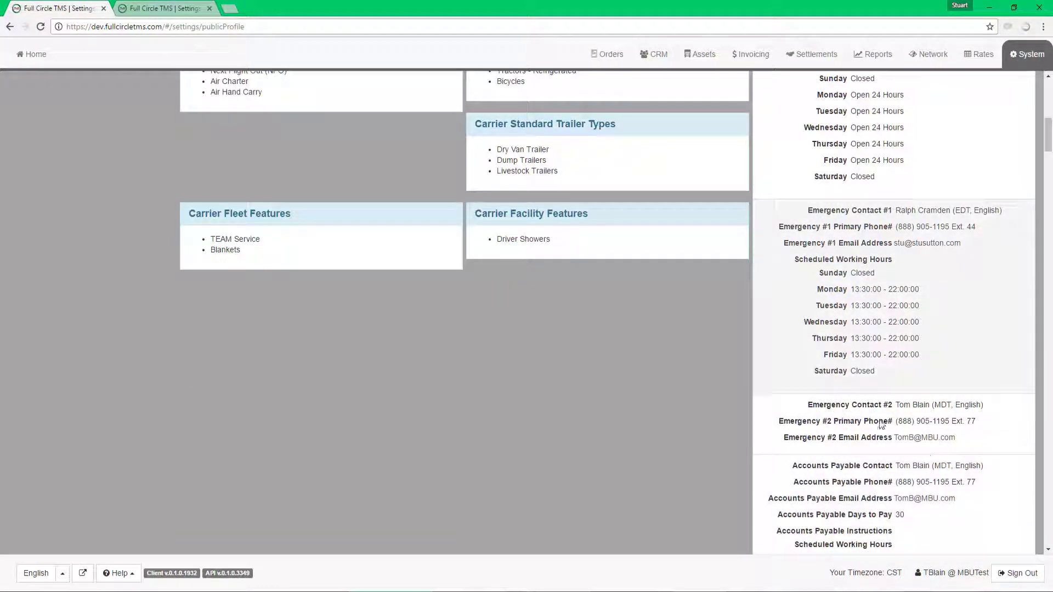
{"action": "scroll", "coordinate": [888, 438], "scroll_direction": "up", "scroll_amount": 5}
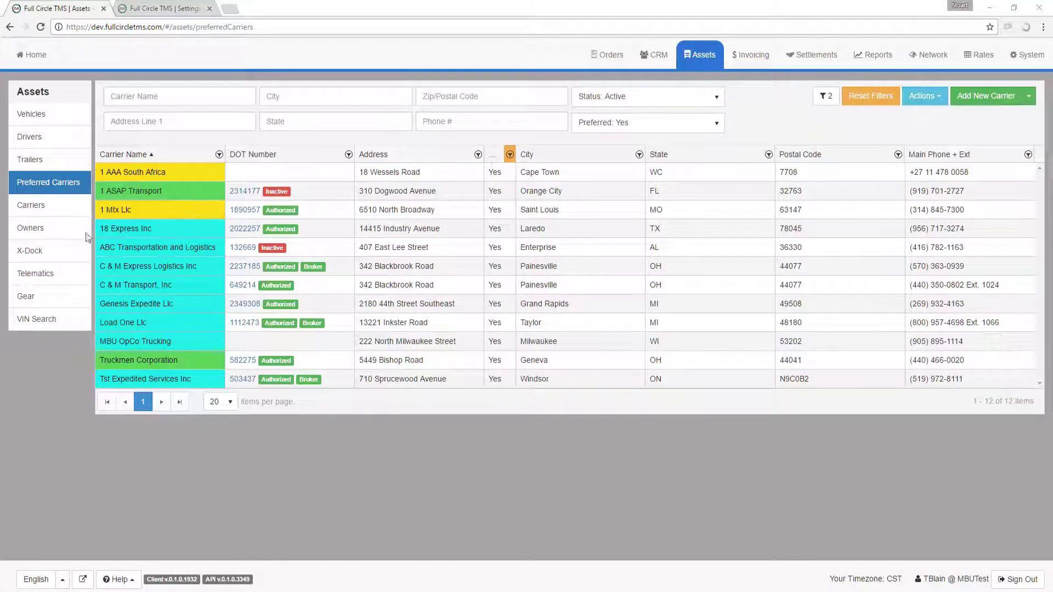
Open the Genesis Expedite Llc carrier profile and view one contact's details from its contacts list
{"action": "double_click", "coordinate": [120, 306]}
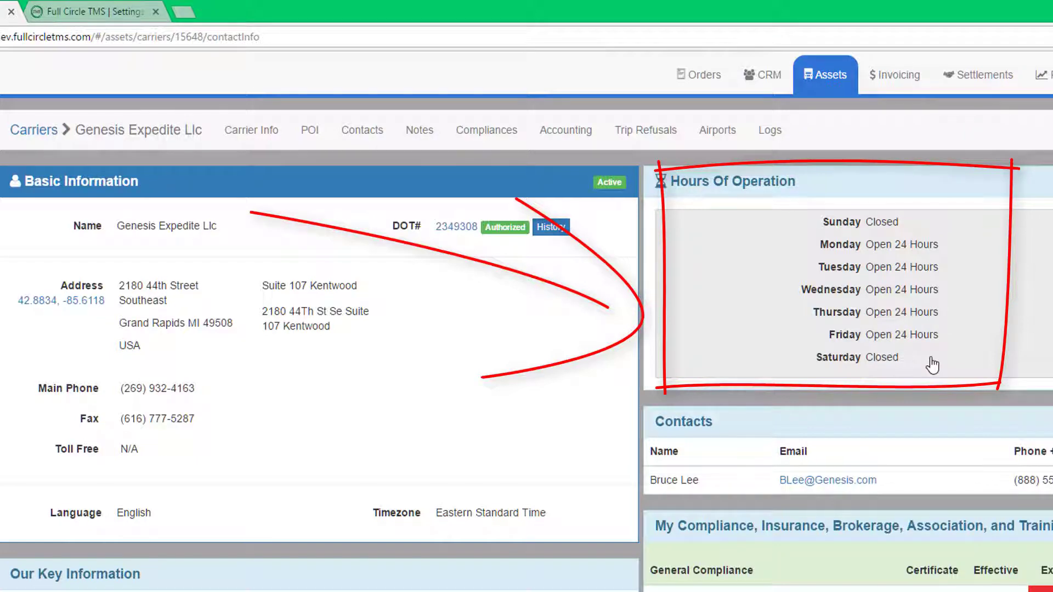
{"action": "left_click", "coordinate": [371, 131]}
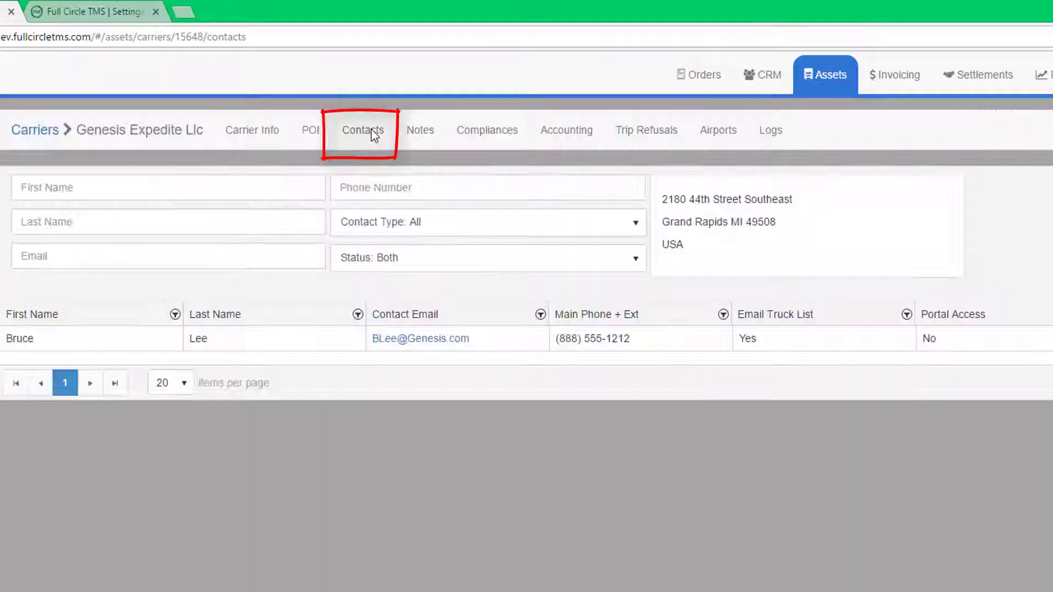
{"action": "double_click", "coordinate": [15, 338]}
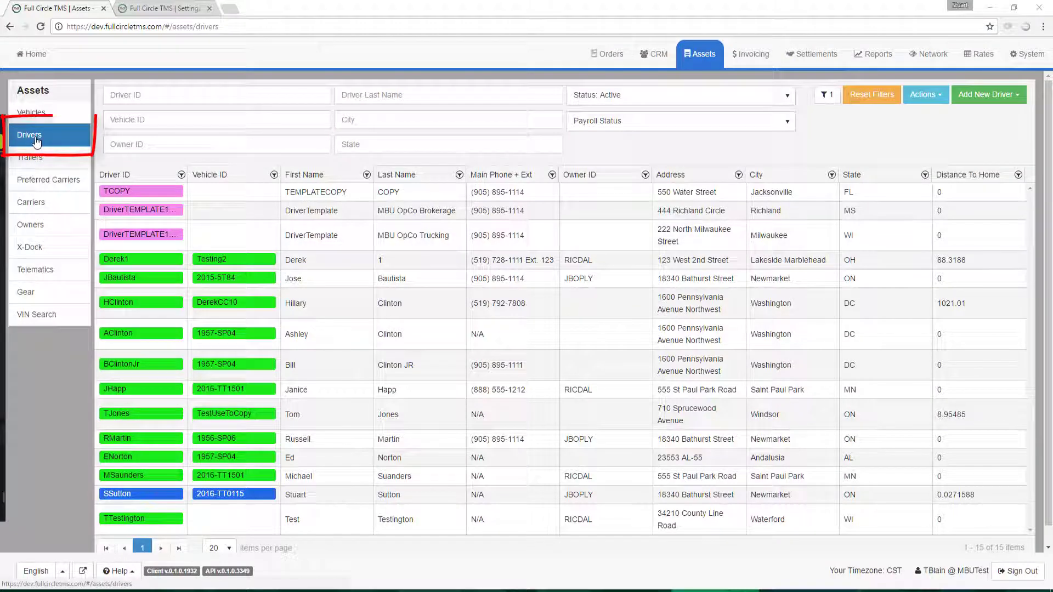
Give the driver's contact the 08:00–17:00 weekday hours preset and save it
{"action": "left_click", "coordinate": [115, 389]}
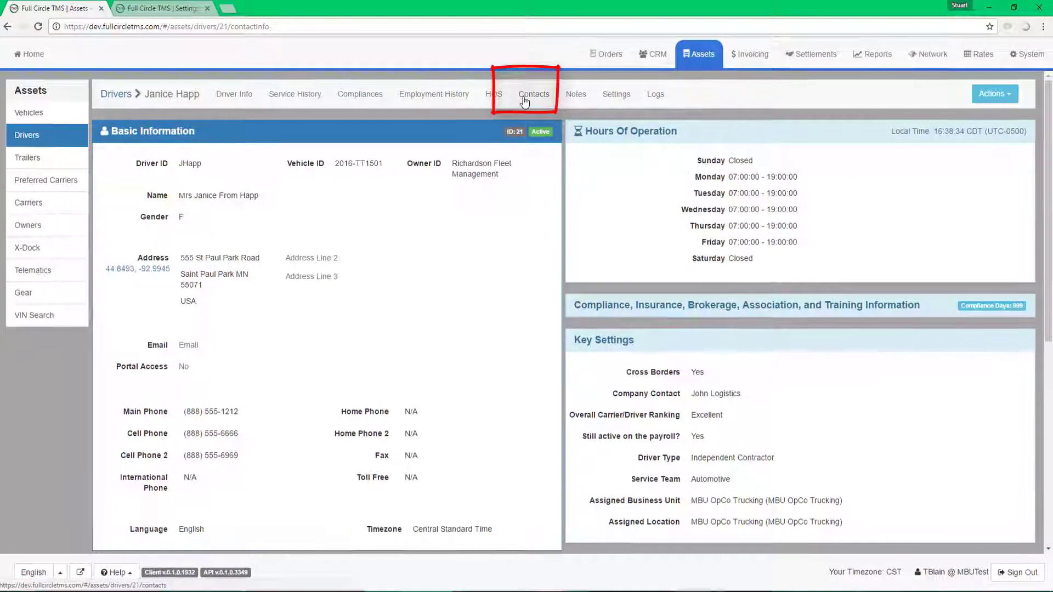
{"action": "left_click", "coordinate": [525, 102]}
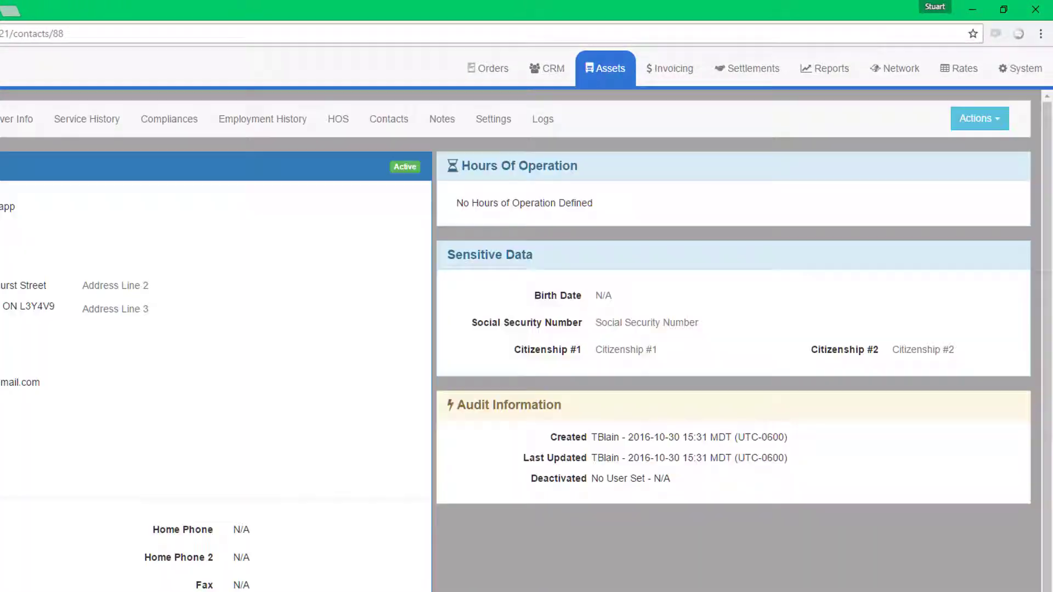
{"action": "double_click", "coordinate": [701, 164]}
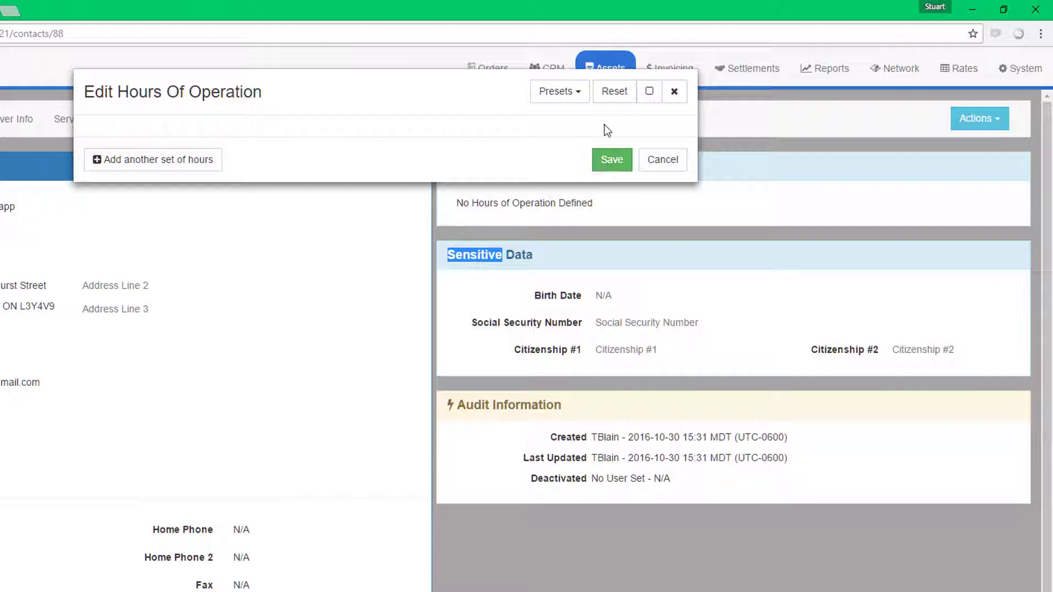
{"action": "left_click", "coordinate": [559, 91]}
{"action": "left_click", "coordinate": [565, 183]}
{"action": "left_click", "coordinate": [609, 367]}
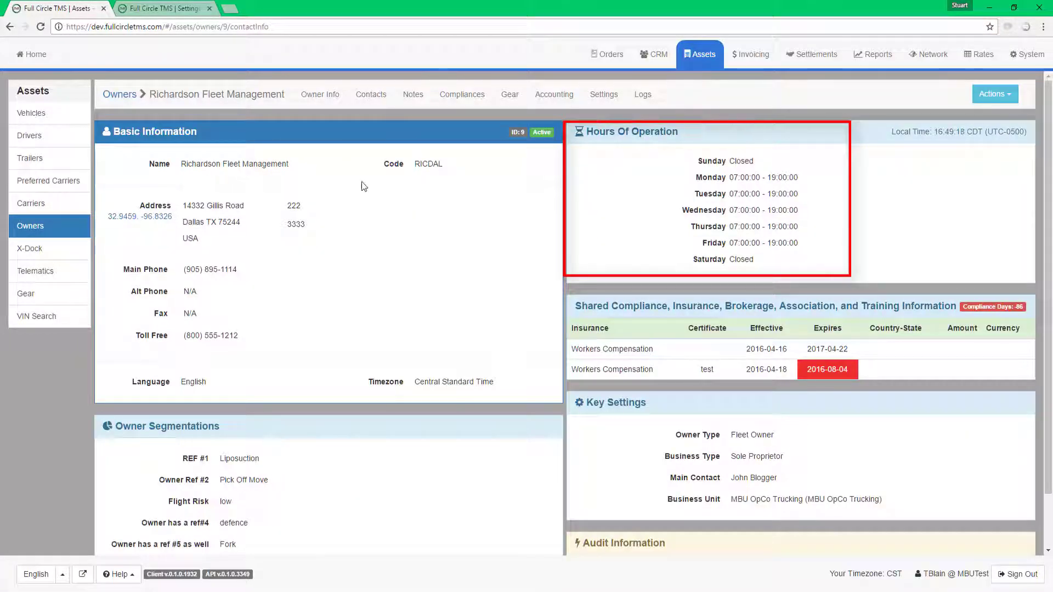
View an owner contact, then an ACCURATE CUSTOMS BROKER contact's 08:00–17:00 weekday hours
{"action": "left_click", "coordinate": [371, 95]}
{"action": "left_click", "coordinate": [538, 244]}
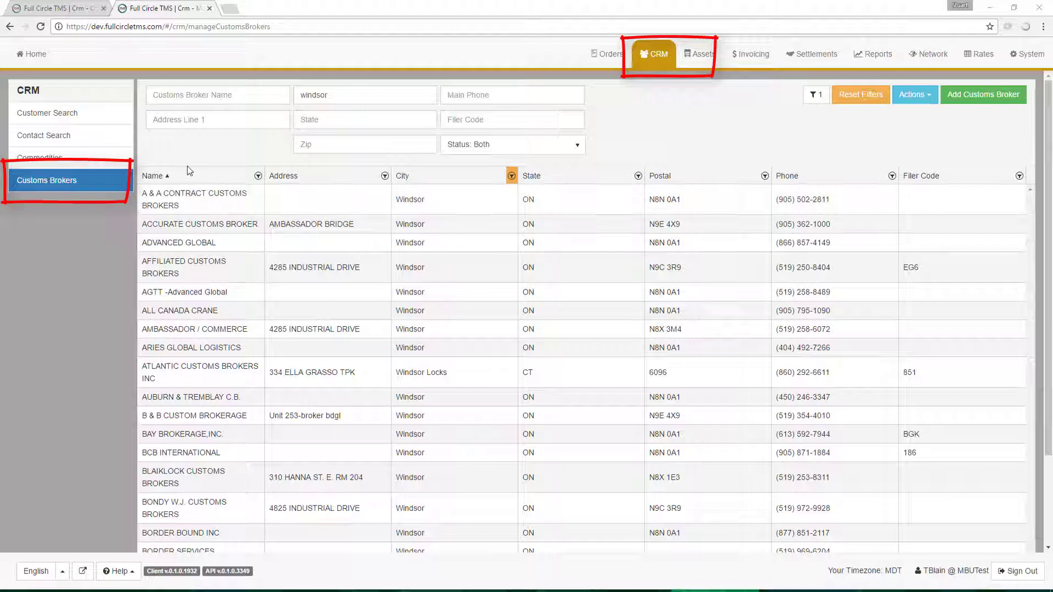
{"action": "double_click", "coordinate": [159, 224]}
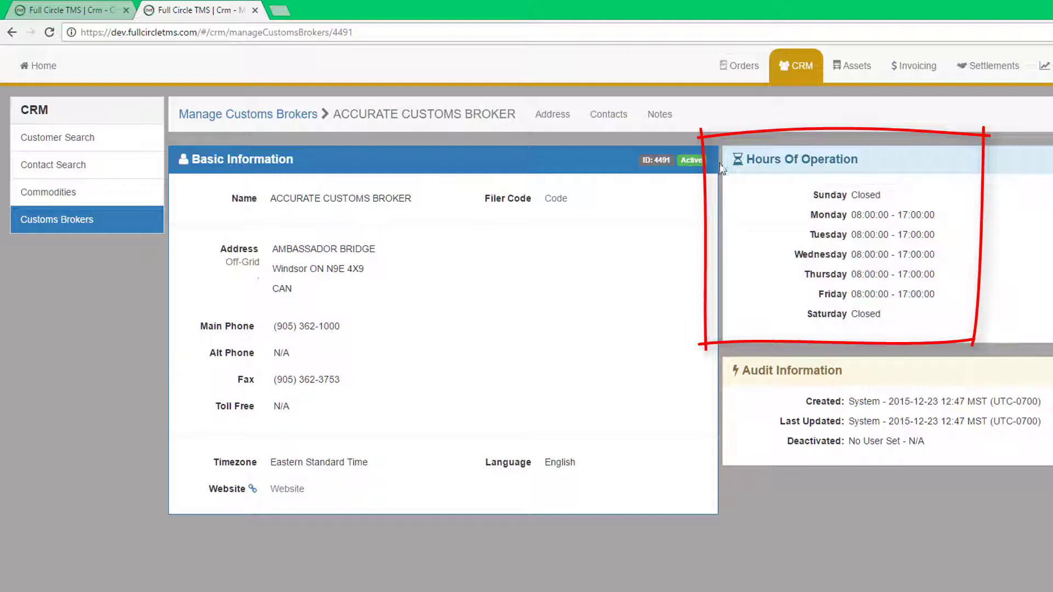
{"action": "left_click", "coordinate": [630, 117]}
{"action": "left_click", "coordinate": [218, 297]}
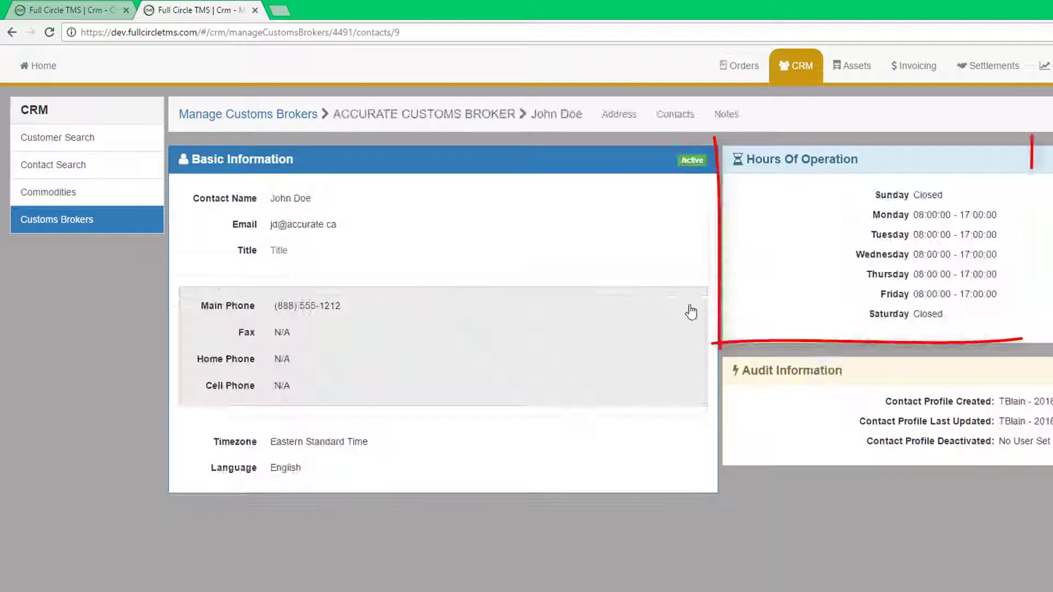